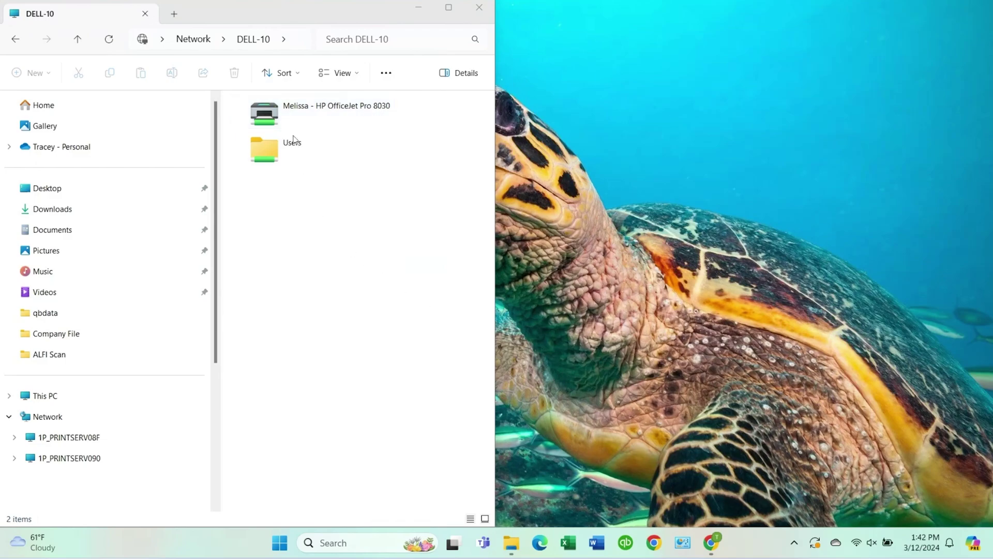
{"action": "mouse_move", "coordinate": [320, 112]}
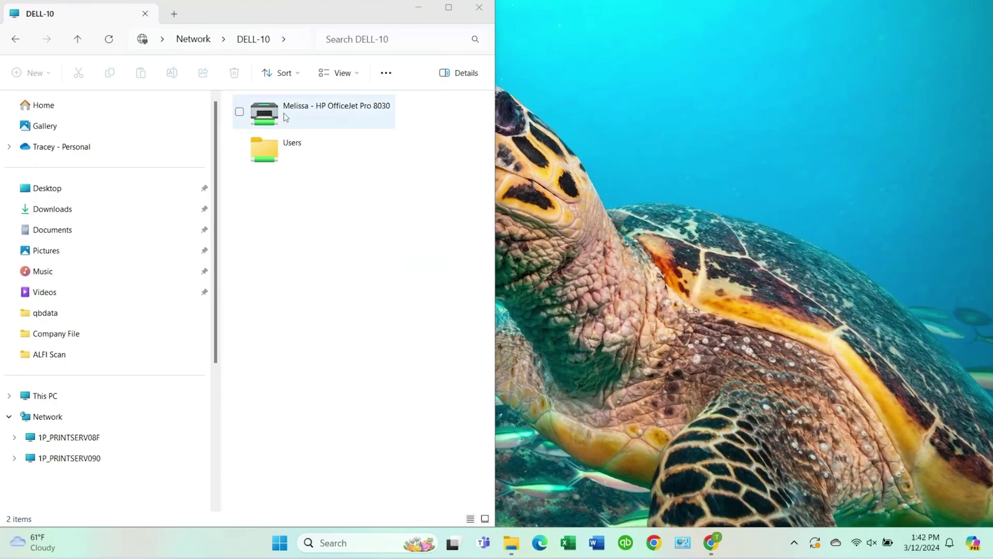
Step: Connect to the shared HP OfficeJet Pro 8030 on DELL-10 and submit the user name and password
{"action": "right_click", "coordinate": [285, 117]}
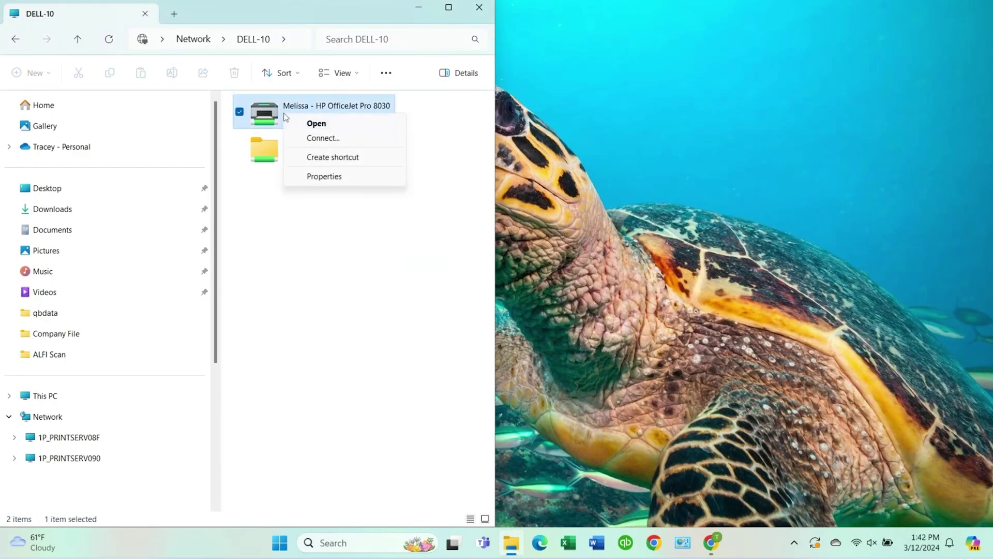
{"action": "left_click", "coordinate": [313, 139]}
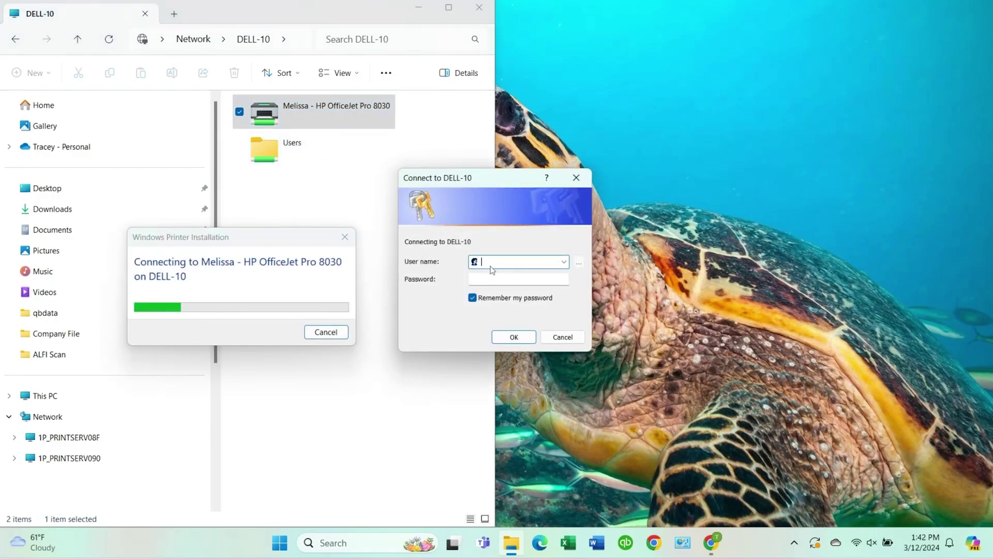
{"action": "type", "text": "me"}
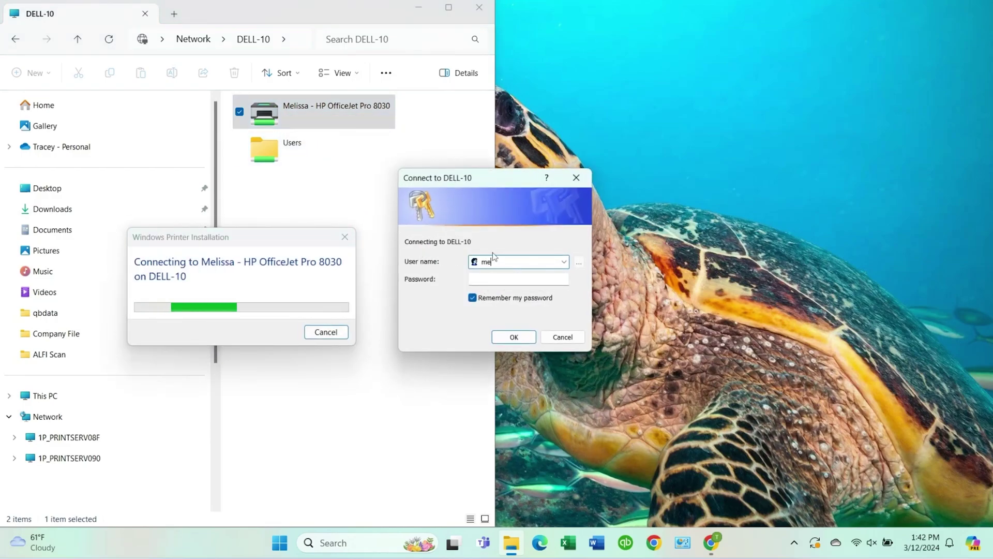
{"action": "type", "text": "lis"}
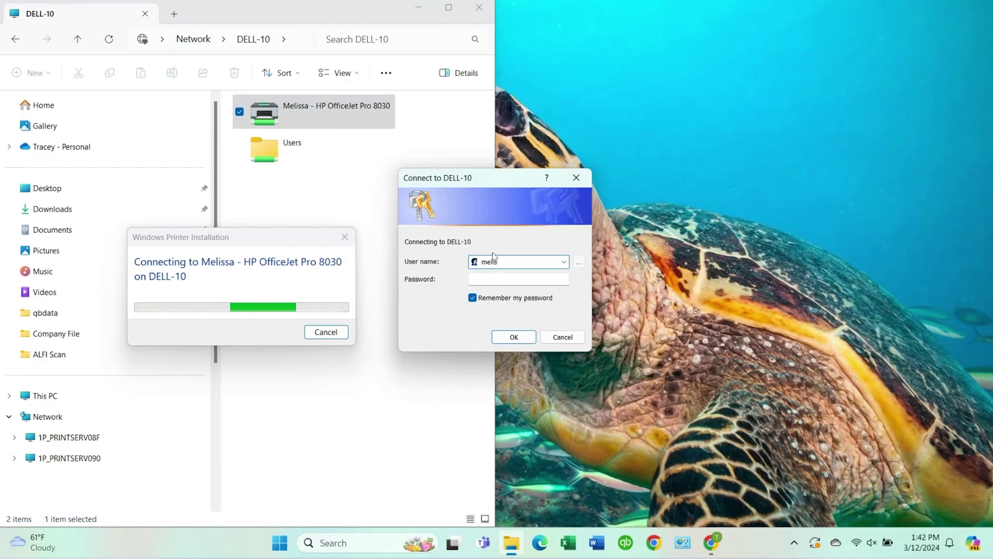
{"action": "type", "text": "sa"}
{"action": "key", "text": "Tab"}
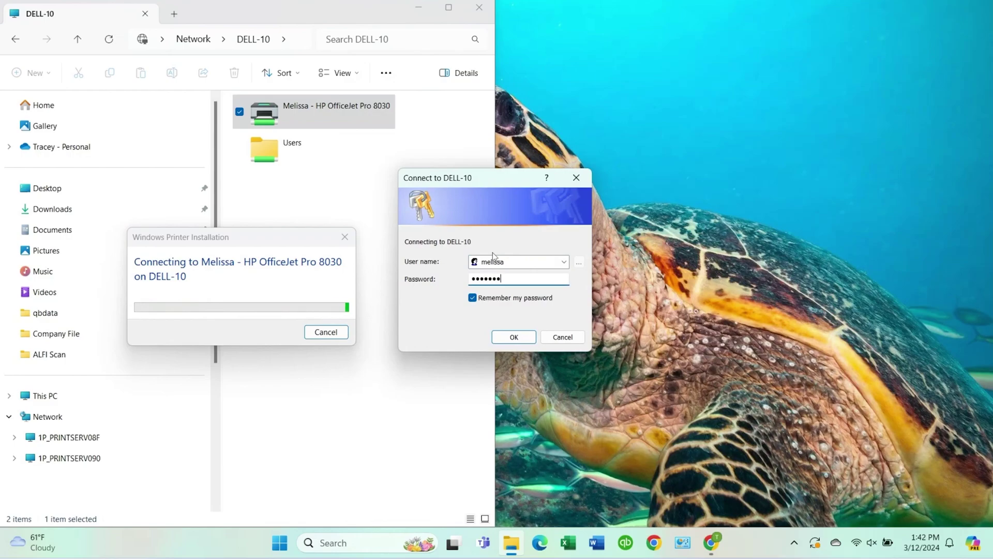
{"action": "type", "text": "sa"}
{"action": "left_click", "coordinate": [513, 335]}
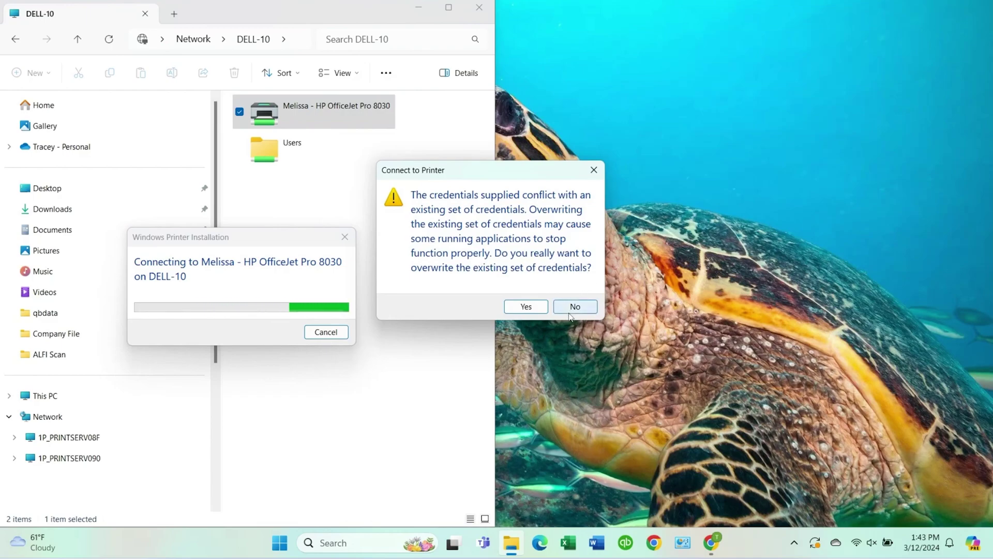
Step: Answer the credentials conflict, resubmit credentials twice when told they are insufficient, then cancel the connection
{"action": "left_click", "coordinate": [538, 307]}
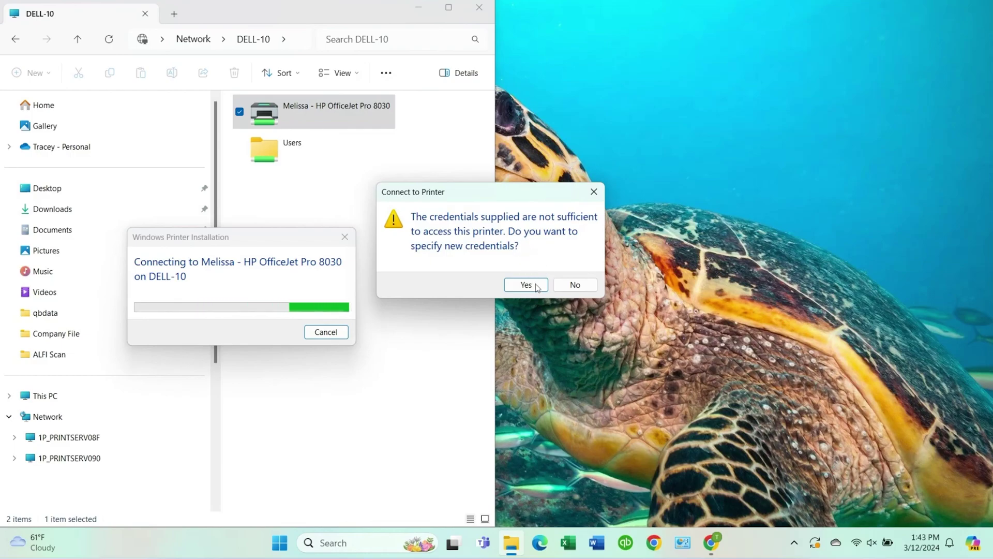
{"action": "left_click", "coordinate": [526, 285]}
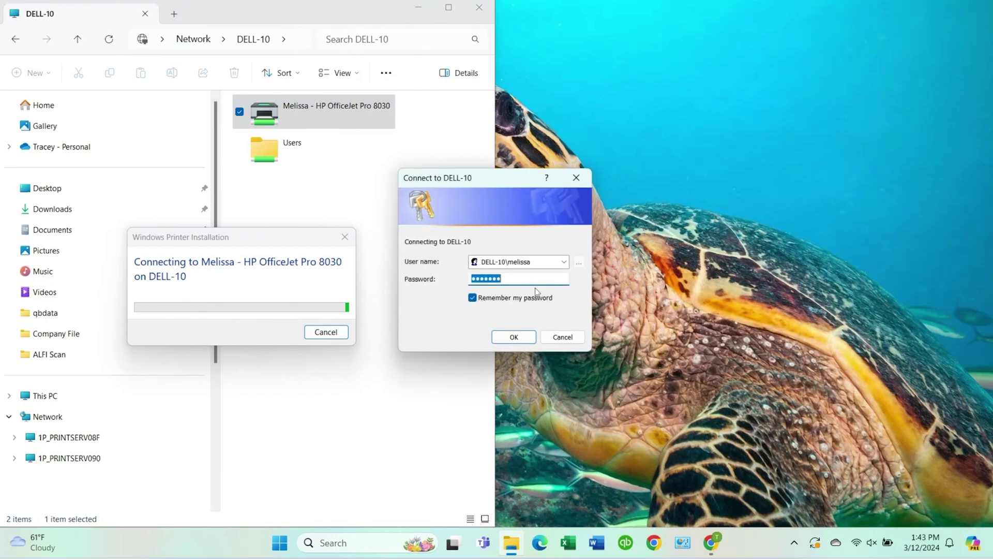
{"action": "left_click", "coordinate": [525, 341]}
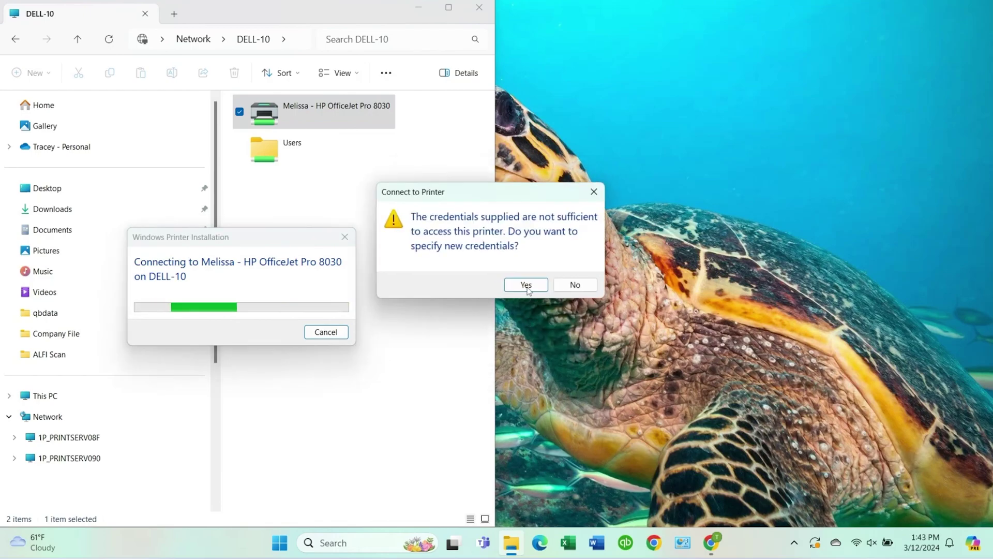
{"action": "left_click", "coordinate": [526, 286]}
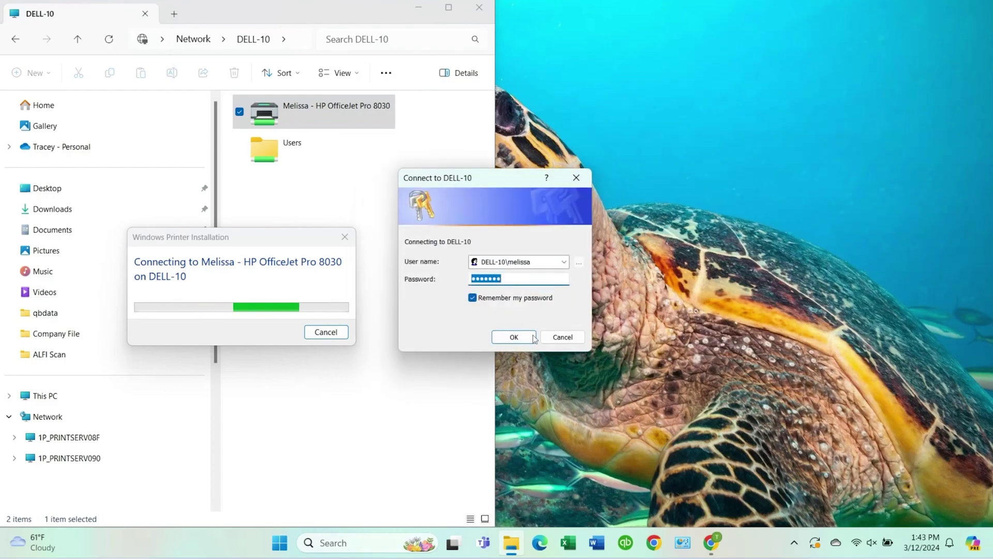
{"action": "left_click", "coordinate": [562, 338]}
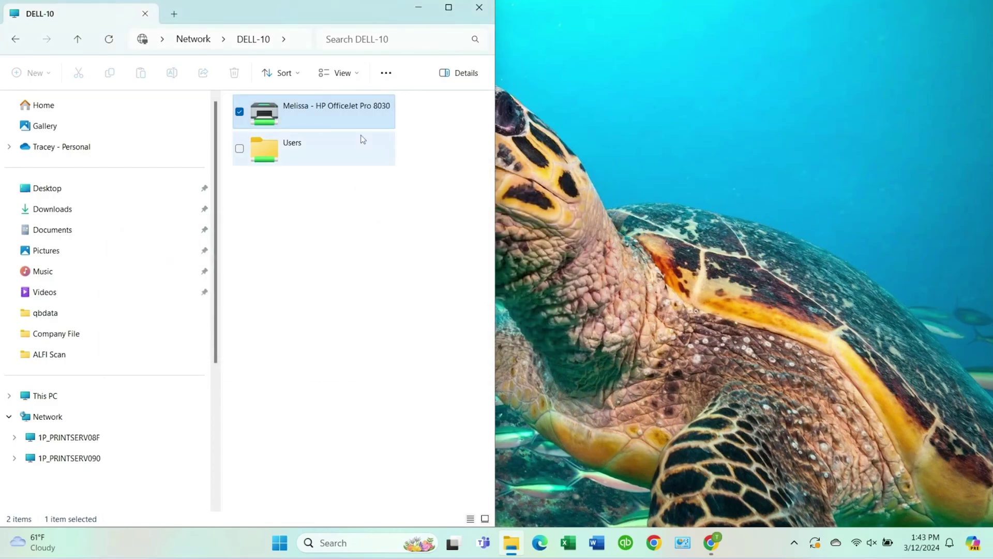
{"action": "right_click", "coordinate": [335, 115]}
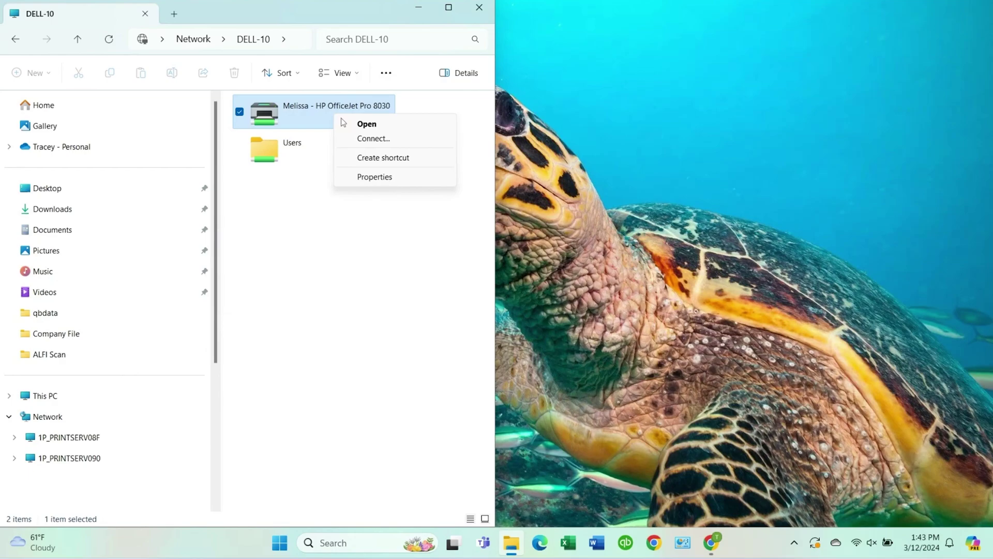
{"action": "left_click", "coordinate": [366, 139]}
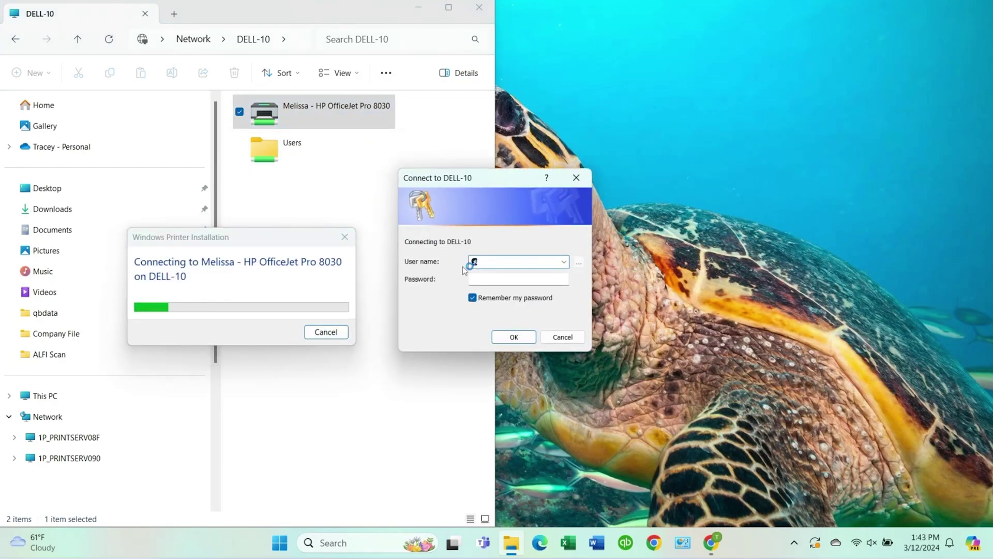
{"action": "type", "text": "me"}
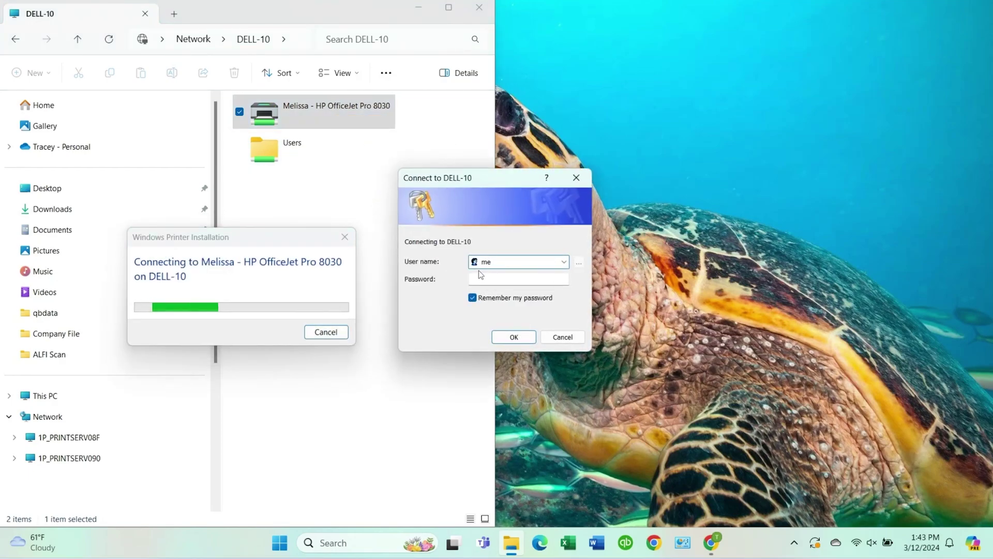
{"action": "type", "text": "lissa"}
{"action": "left_click", "coordinate": [479, 272]}
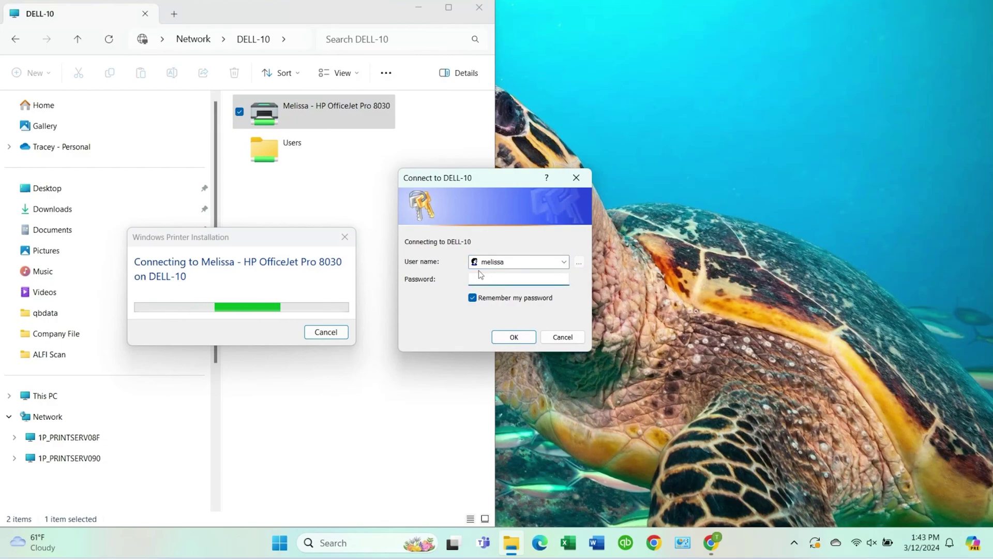
{"action": "type", "text": "•••••••"}
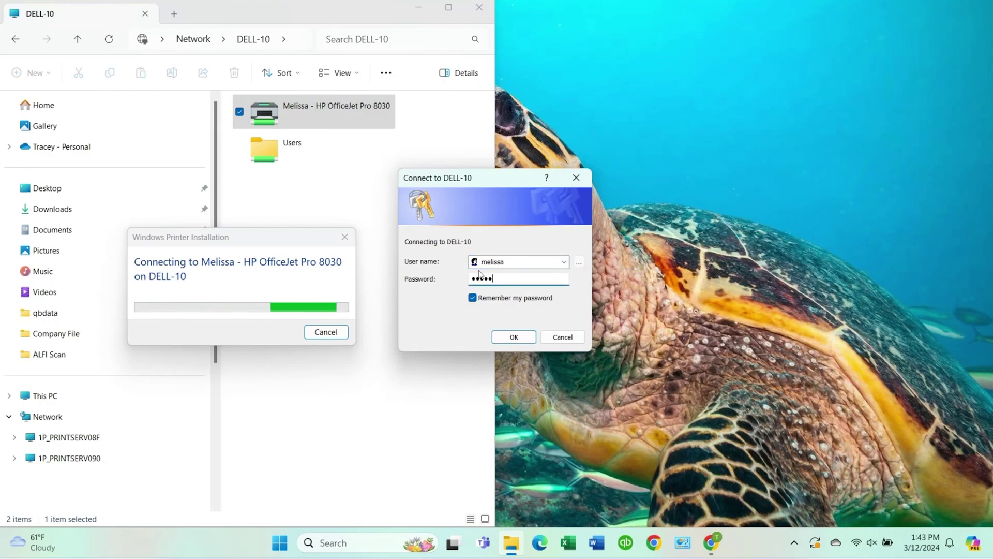
{"action": "type", "text": "••"}
{"action": "key", "text": "Return"}
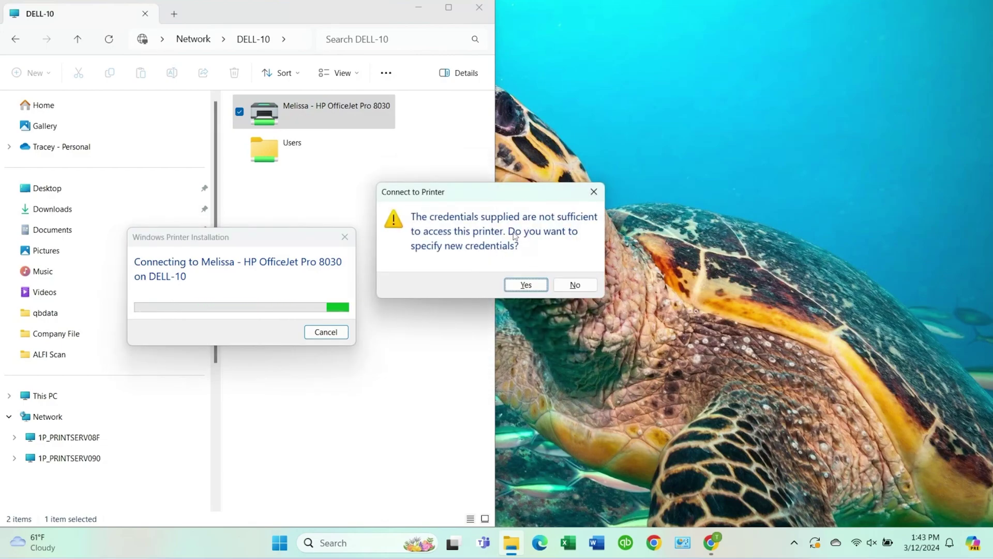
{"action": "left_click", "coordinate": [531, 284]}
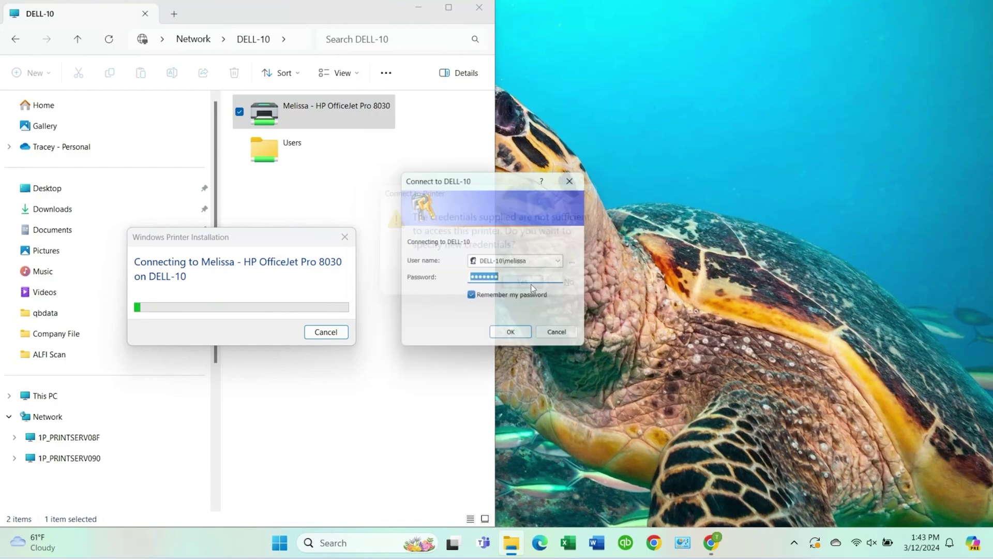
{"action": "left_click", "coordinate": [519, 338]}
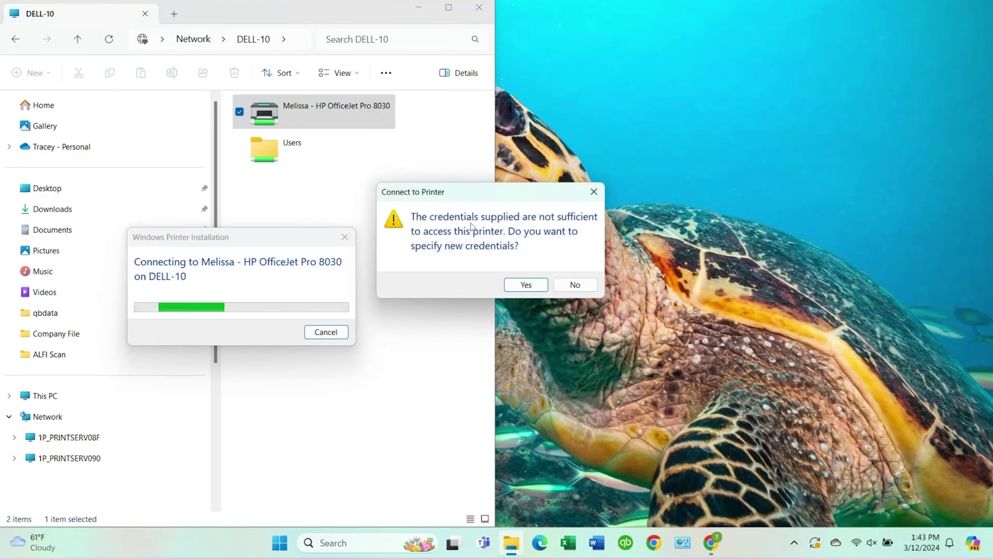
{"action": "left_click", "coordinate": [526, 285]}
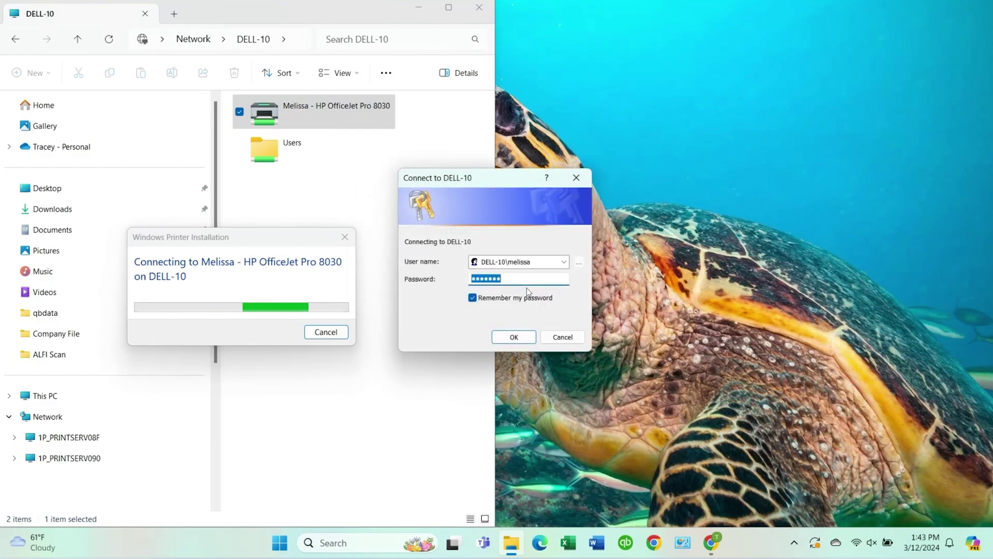
{"action": "left_click", "coordinate": [562, 337]}
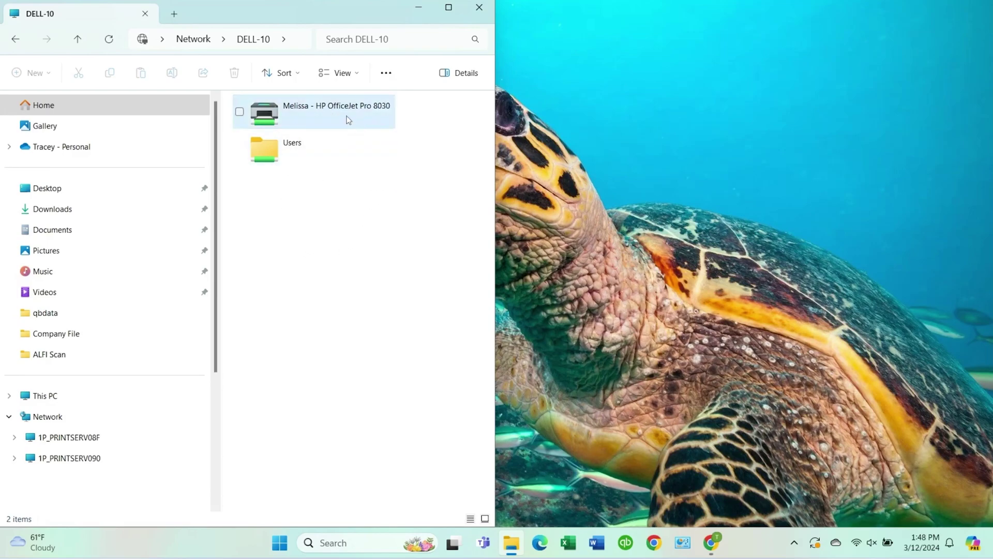
Step: Drag the HP OfficeJet Pro 8030 from the DELL-10 folder onto the desktop as a shortcut
{"action": "left_click_drag", "start_coordinate": [347, 120], "coordinate": [762, 241]}
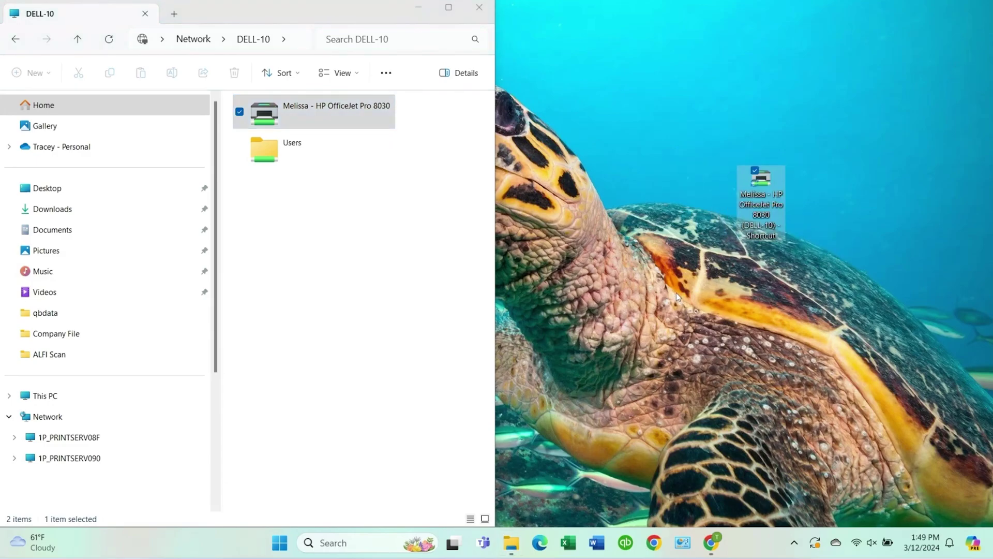
Step: Launch the new desktop printer shortcut to begin connecting to DELL-10's HP OfficeJet Pro 8030
{"action": "double_click", "coordinate": [762, 193]}
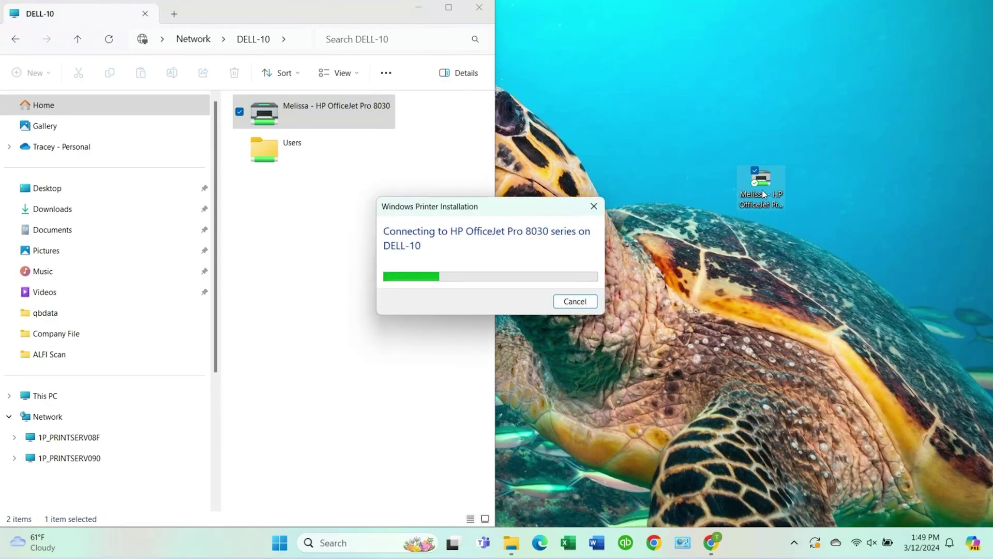